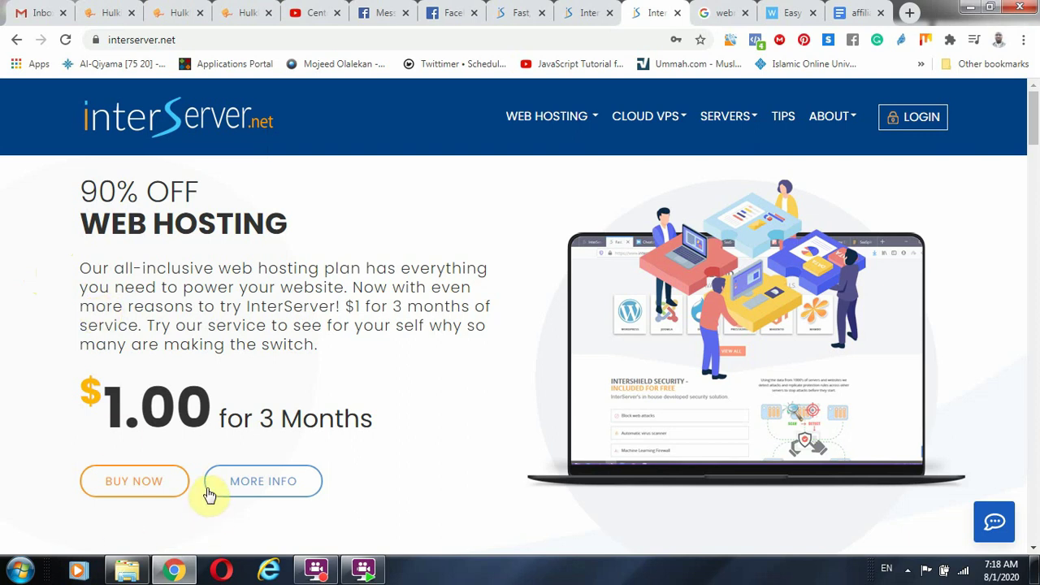
Highlight the $1.00 for 3 Months price and the 90% OFF heading on the homepage
left_click_drag(91, 407, 316, 433)
left_click(192, 431)
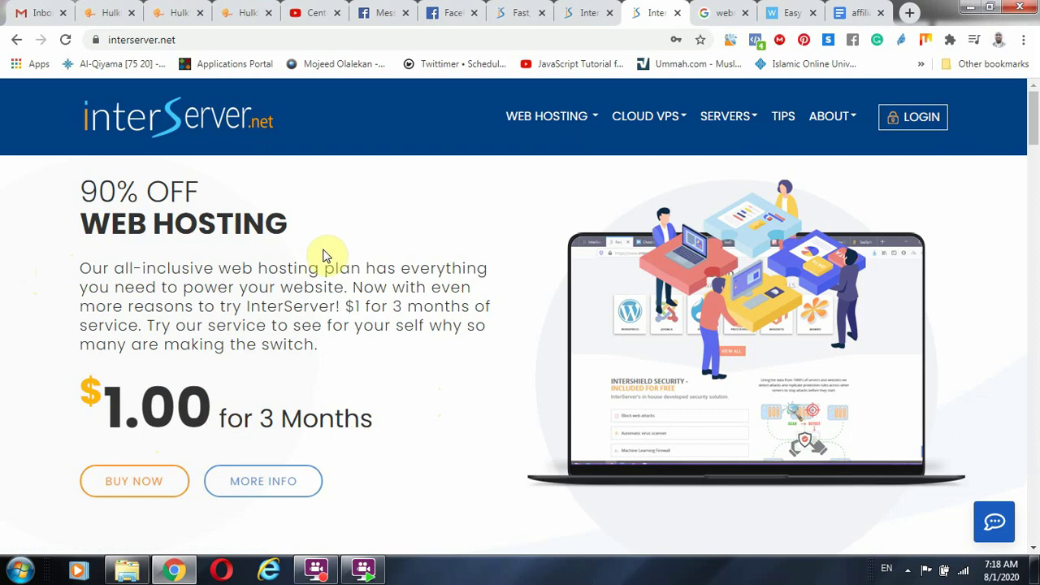
left_click_drag(79, 192, 256, 208)
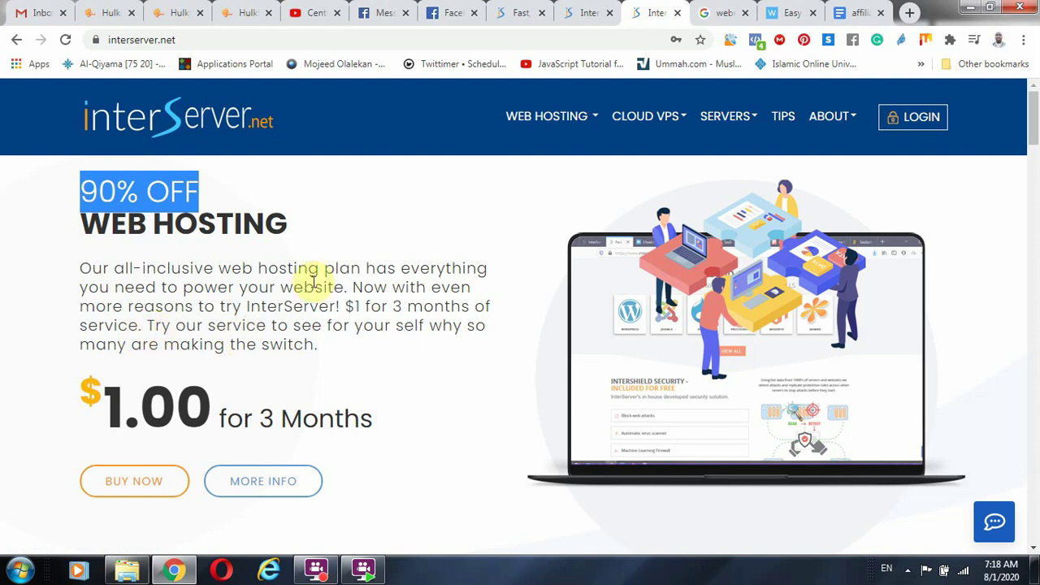
Start the $1 hosting order and replace the hostname with girlsguideshoe.com, with $7.99 registration
left_click(130, 488)
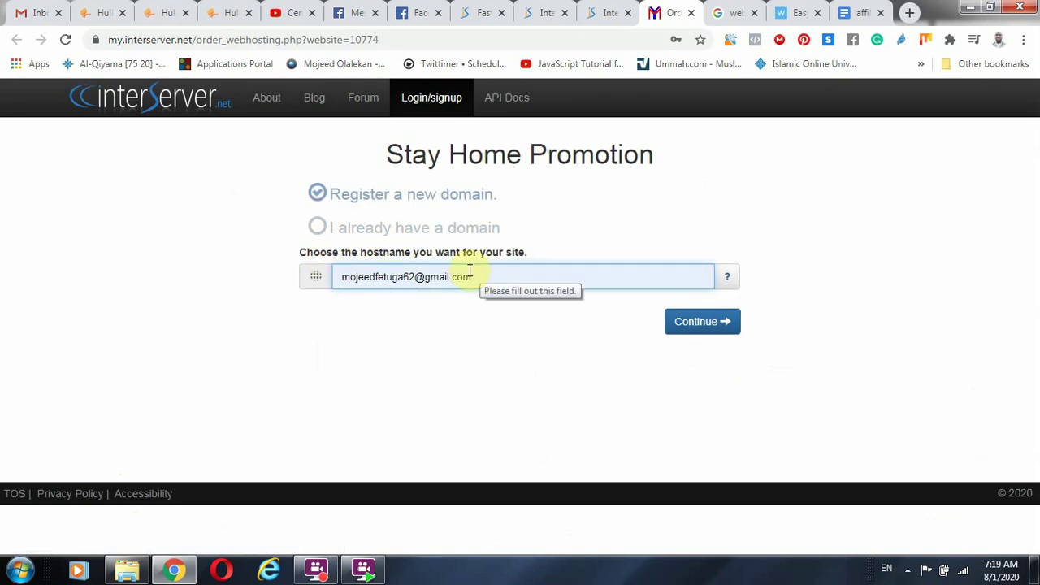
left_click(487, 274)
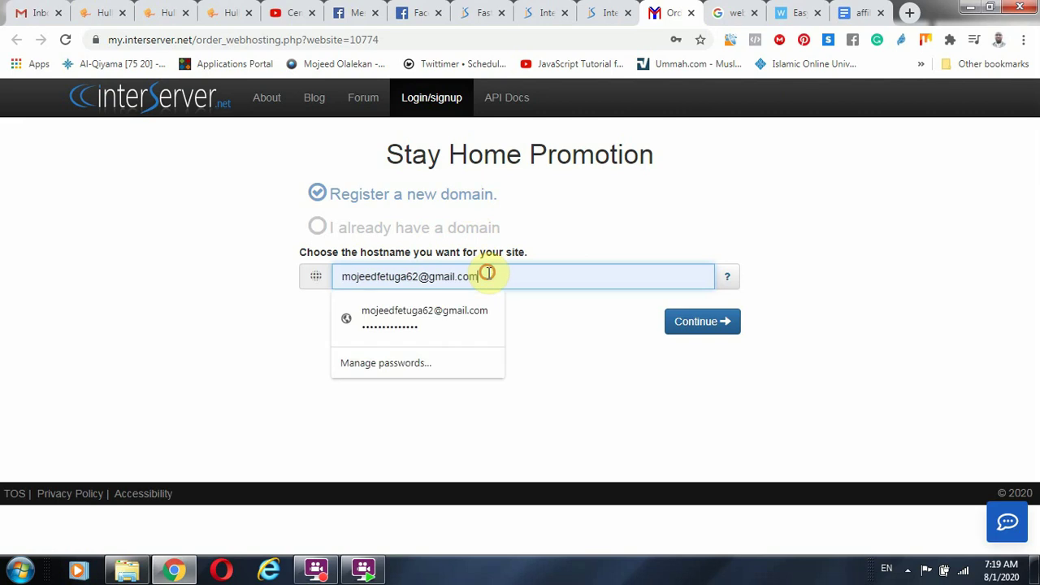
key("ctrl+a")
key("BackSpace")
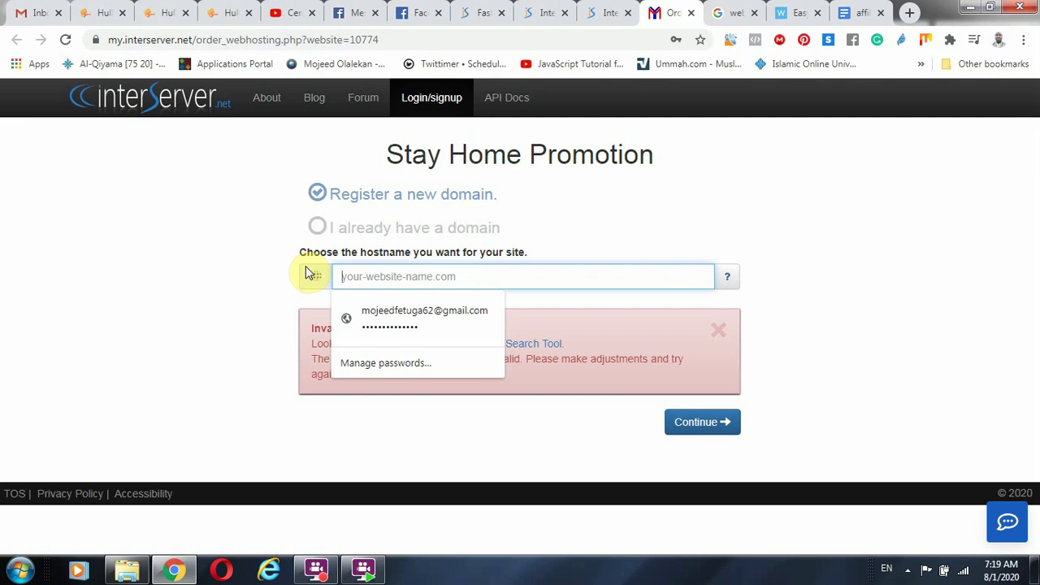
type("girlsguideshoe.com")
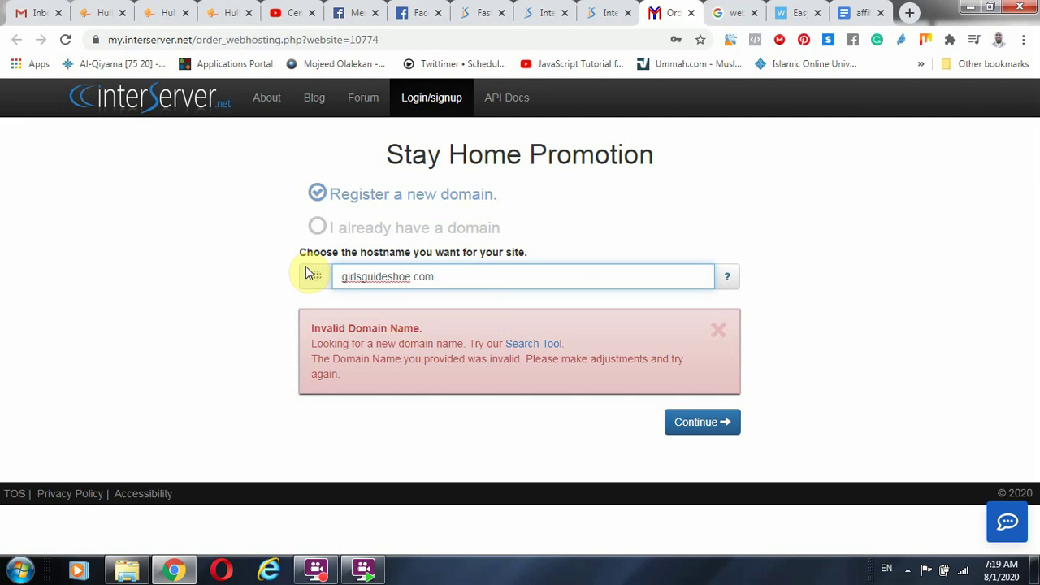
left_click(246, 285)
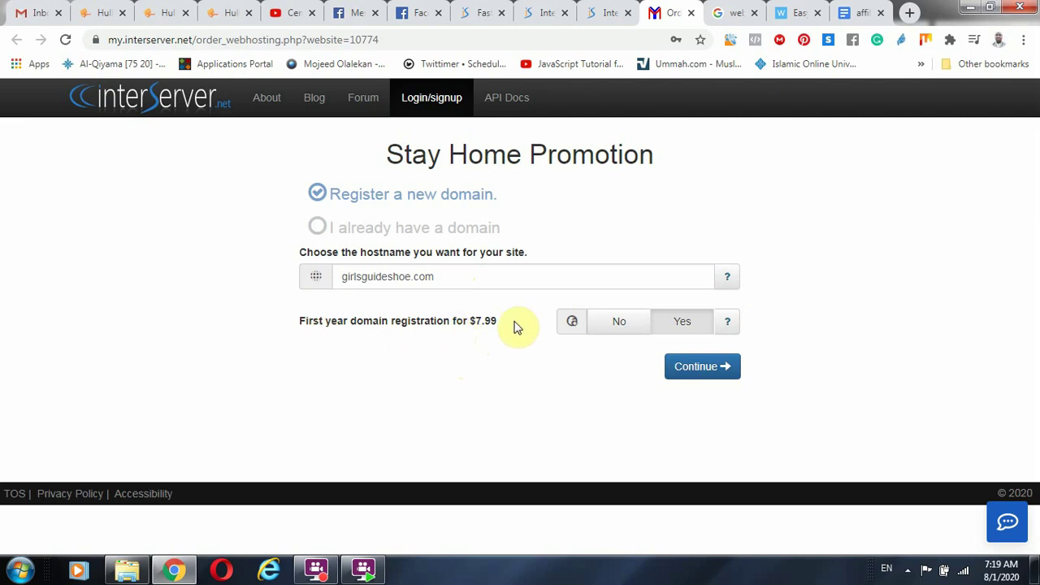
left_click_drag(509, 321, 469, 331)
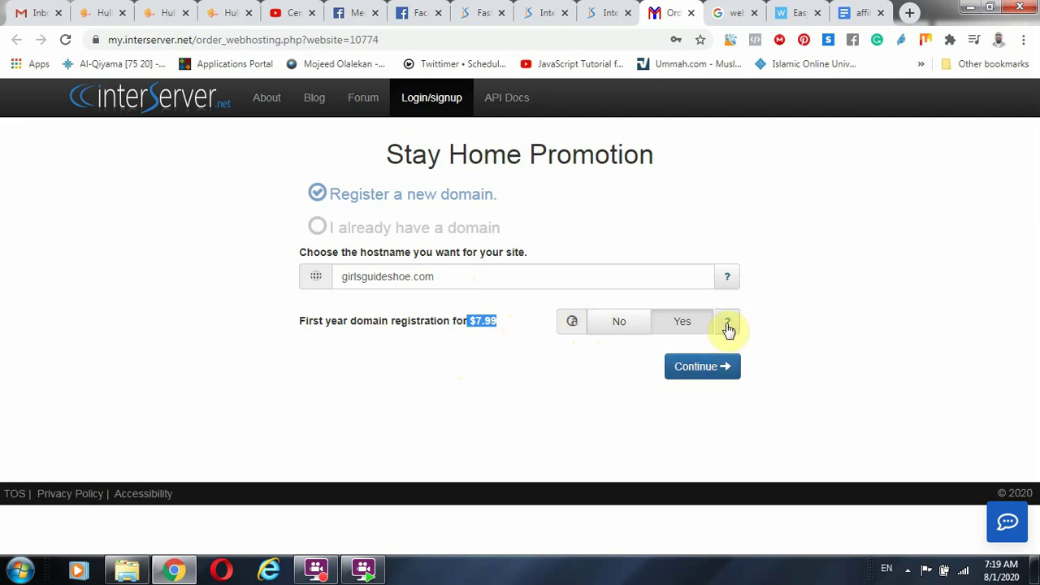
Continue to the account step, choose Register New, then go back to the domain step
left_click(701, 367)
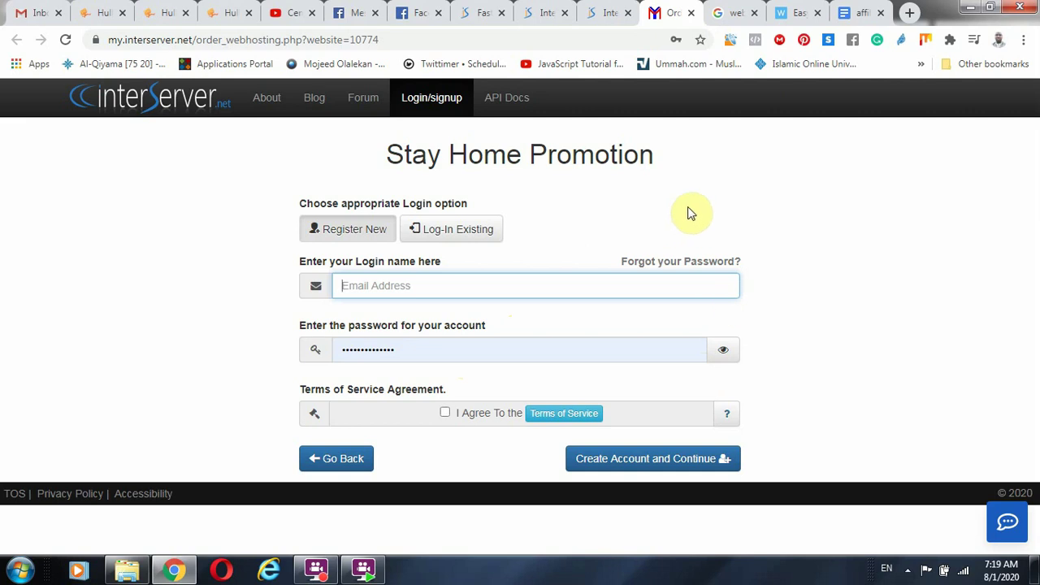
left_click(341, 236)
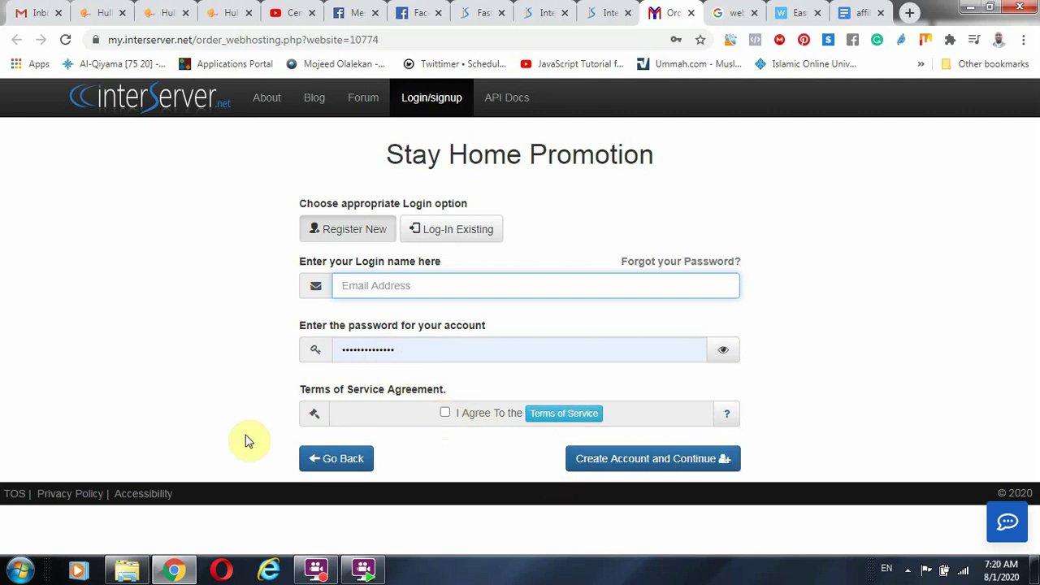
left_click(338, 459)
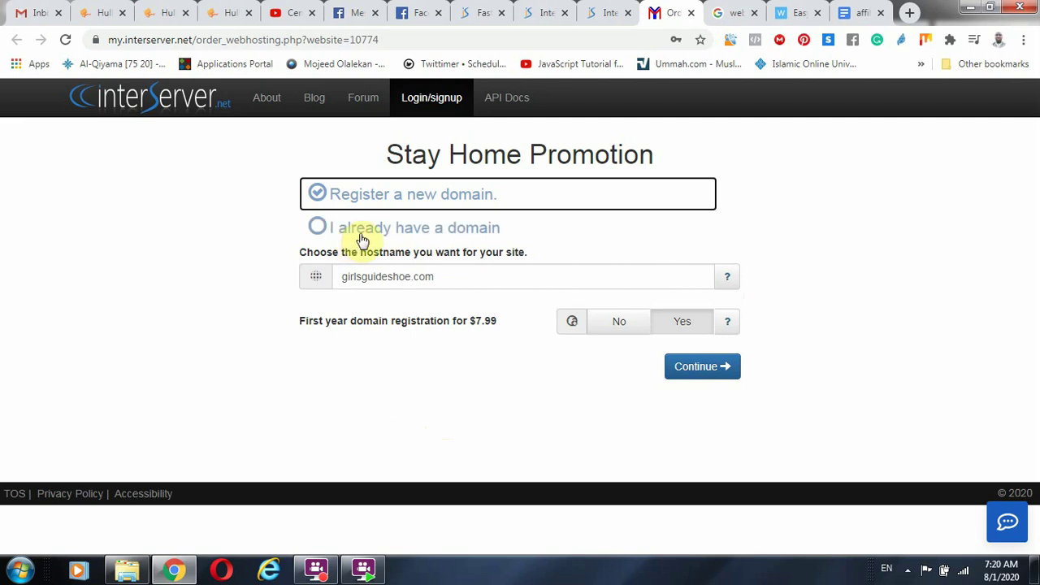
Switch to 'I already have a domain' and enter the existing domain as the hostname
left_click(317, 231)
double_click(448, 276)
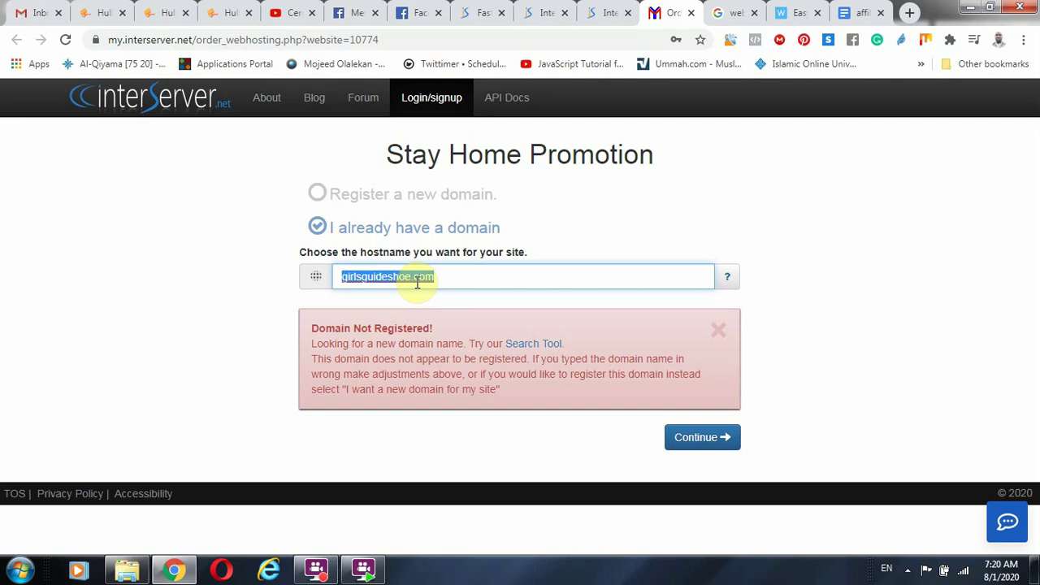
type("mojeedfetuga")
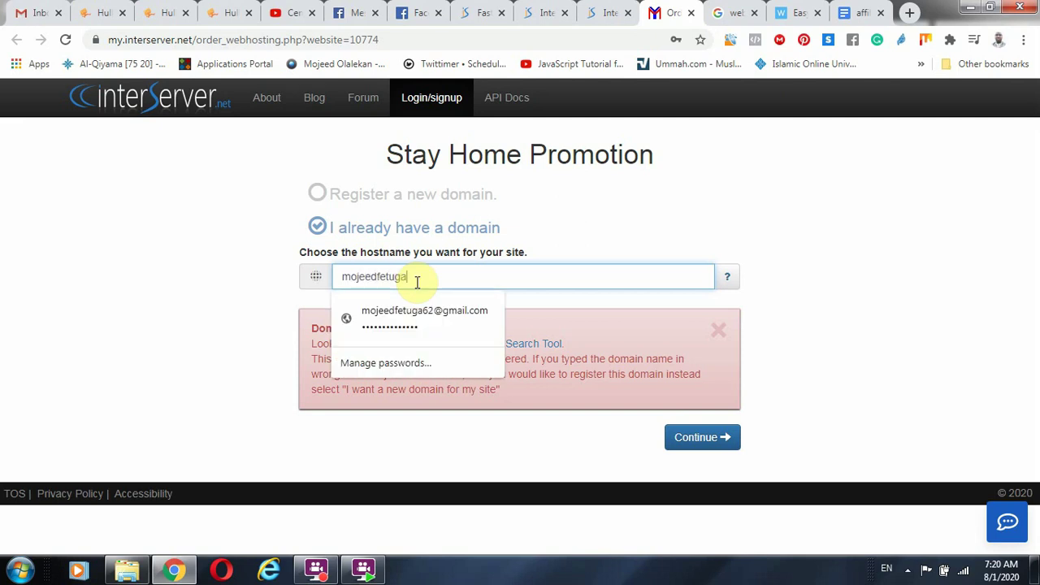
type(".com")
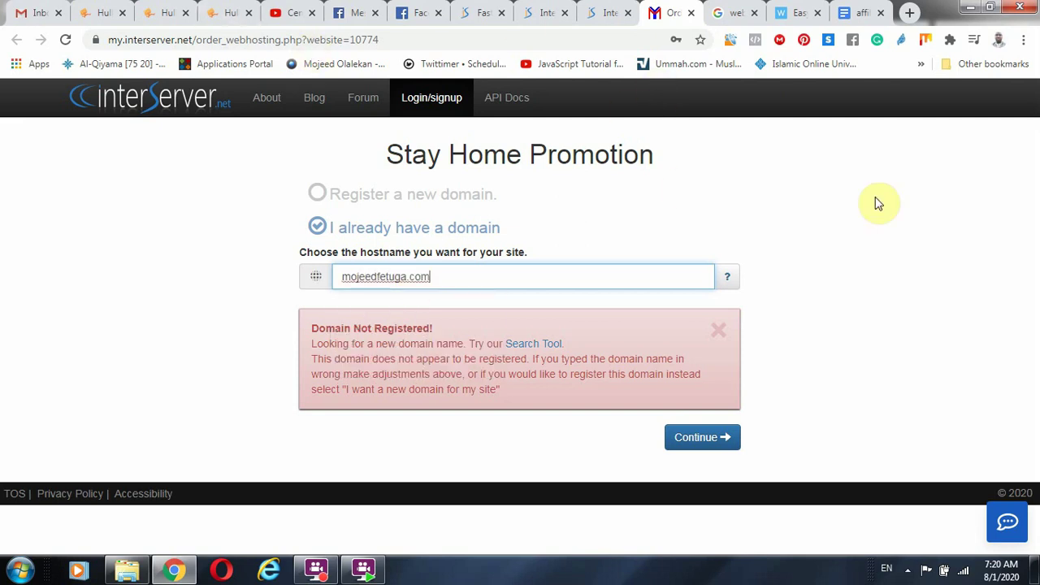
left_click(909, 210)
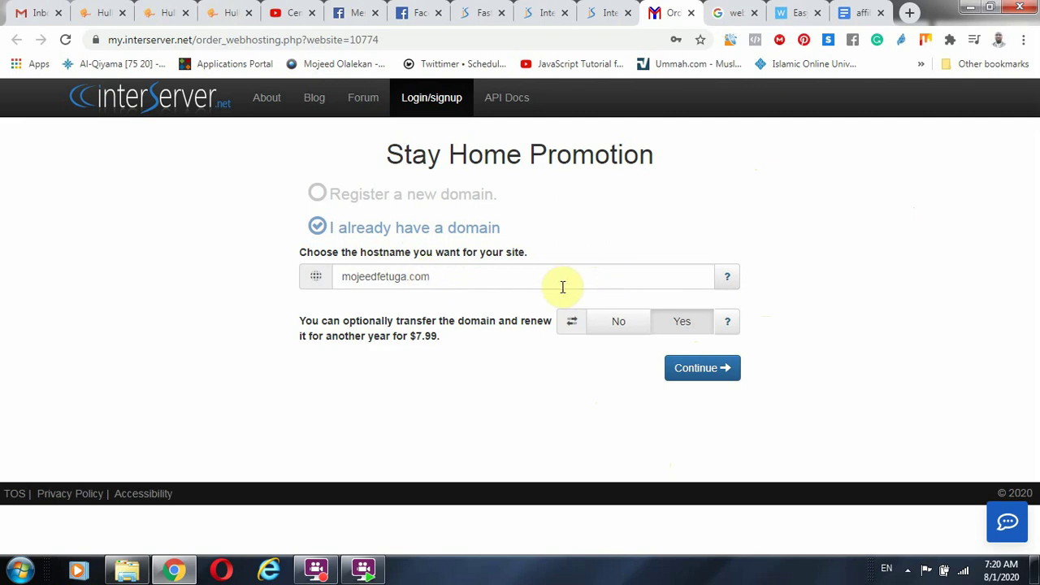
Correct typos in the existing domain hostname after the 'Domain Not Registered' warning
left_click(406, 277)
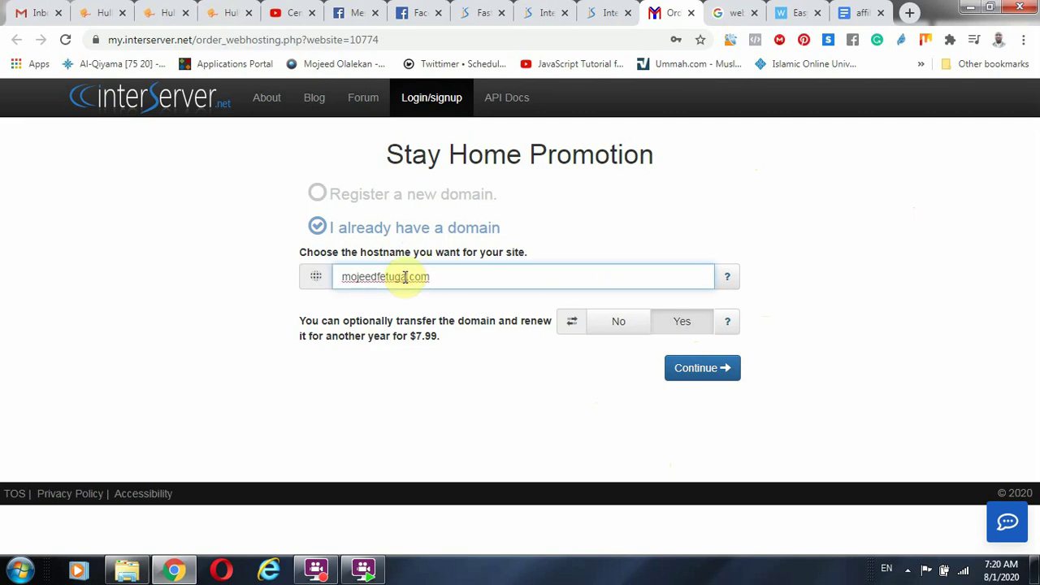
type("s")
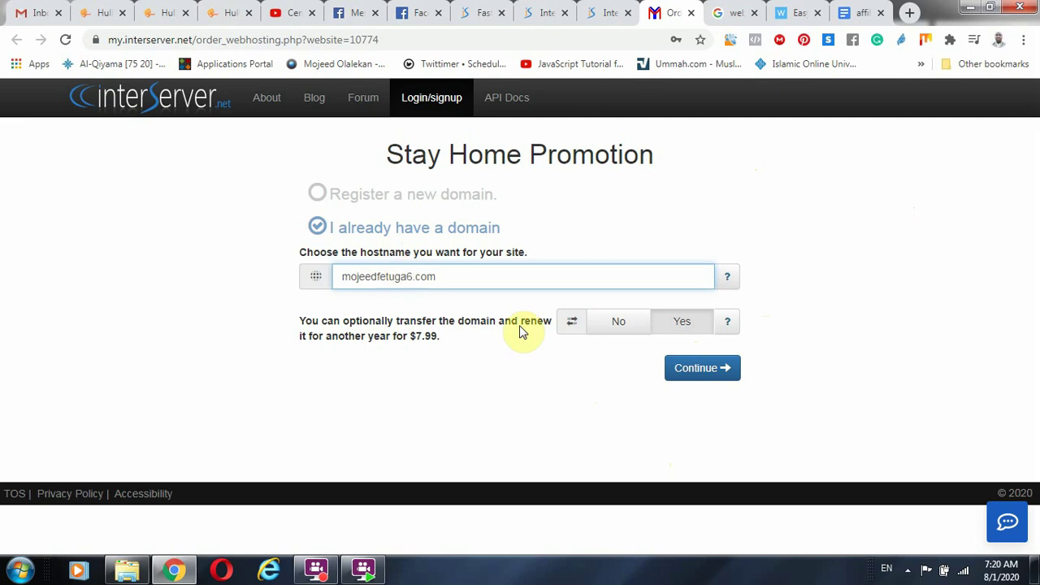
left_click(837, 298)
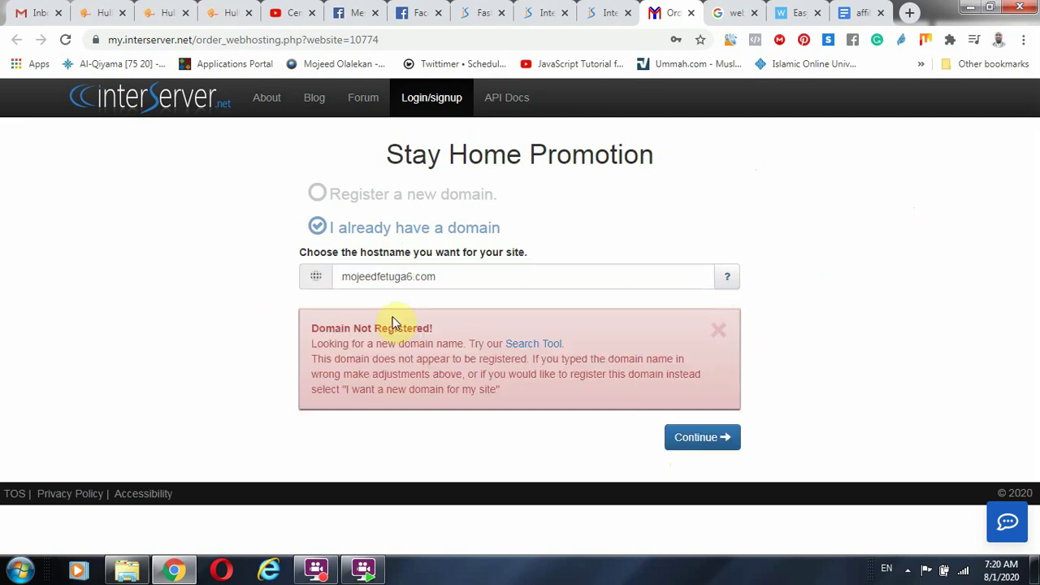
left_click(411, 277)
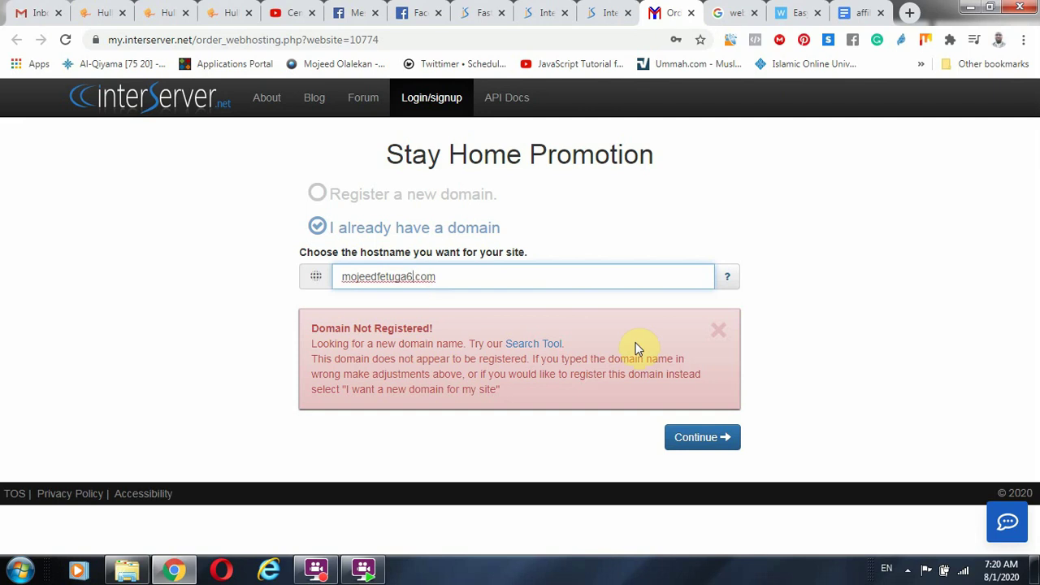
key("BackSpace")
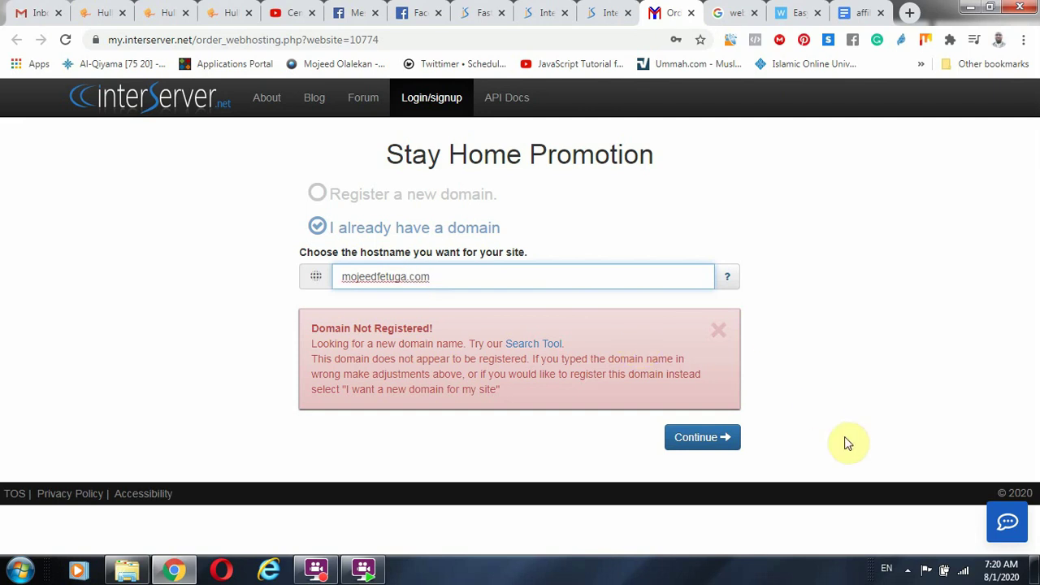
Validate the existing-domain hostname, answer No to the $7.99 transfer, and continue
left_click(788, 352)
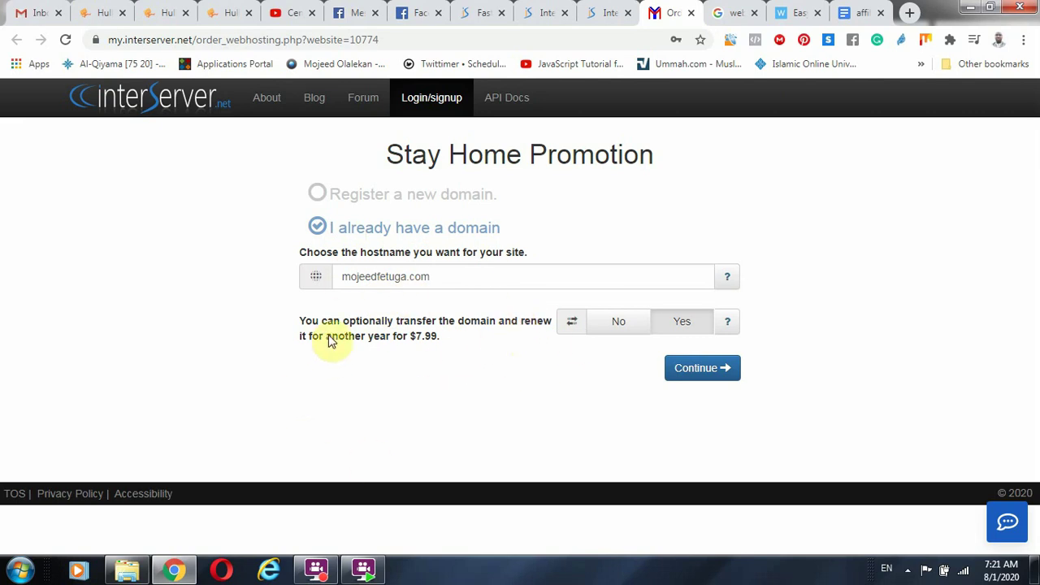
left_click_drag(441, 336, 414, 343)
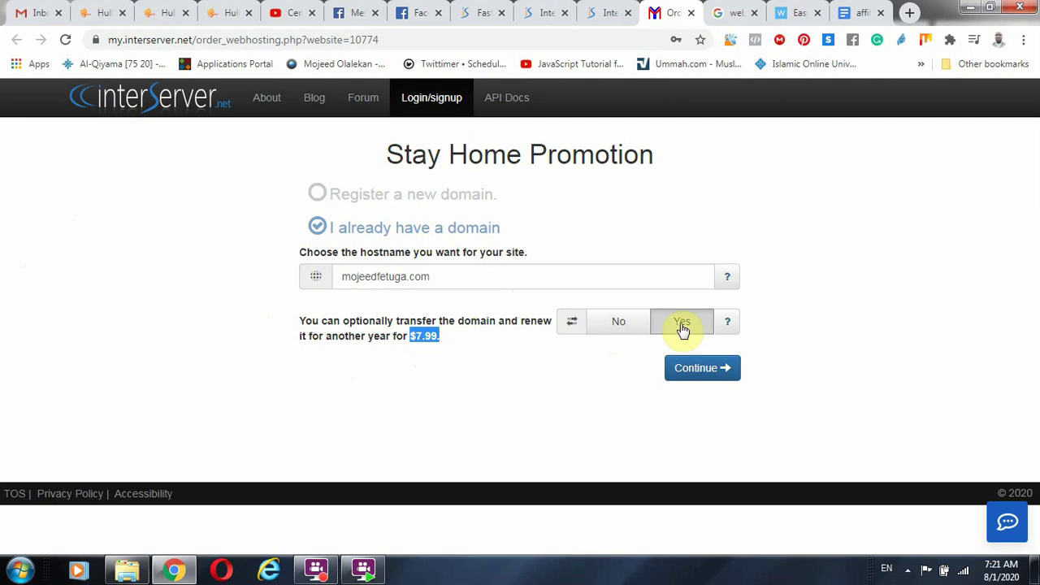
left_click(615, 324)
left_click(692, 372)
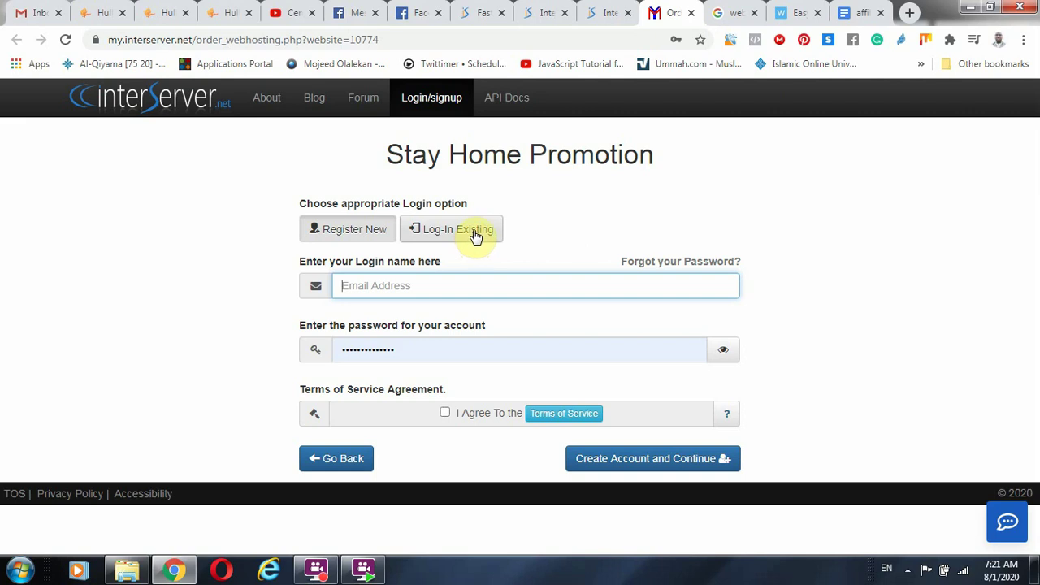
Switch from Register New to Log-In Existing and begin entering the account e-mail
left_click(348, 231)
left_click(429, 230)
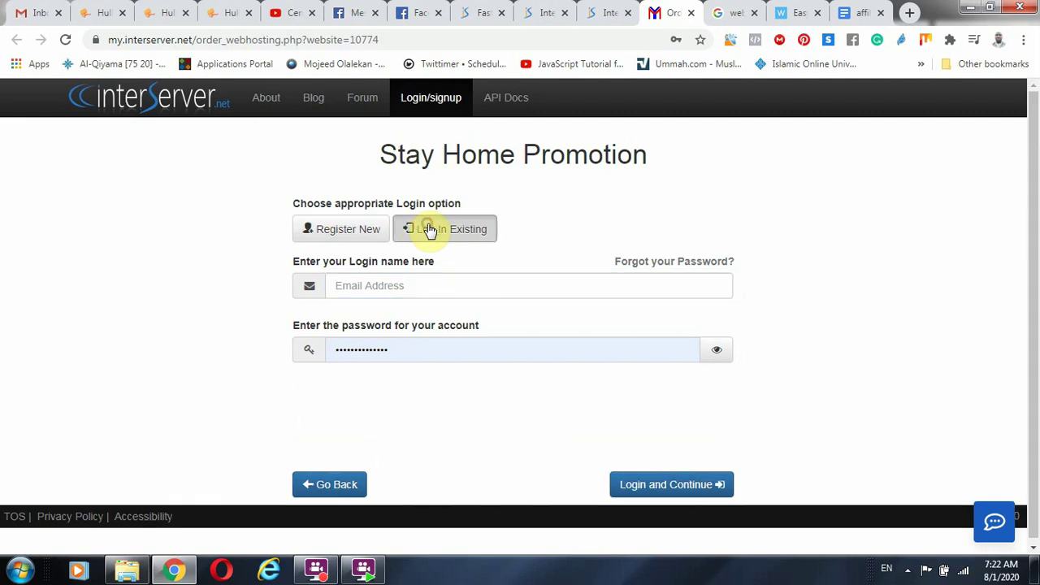
left_click(406, 284)
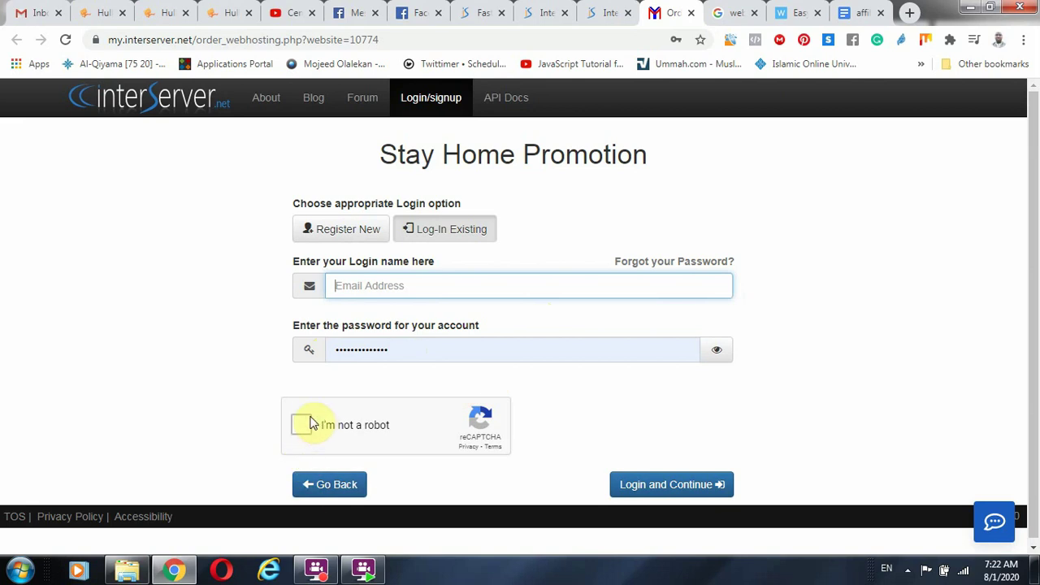
left_click(465, 285)
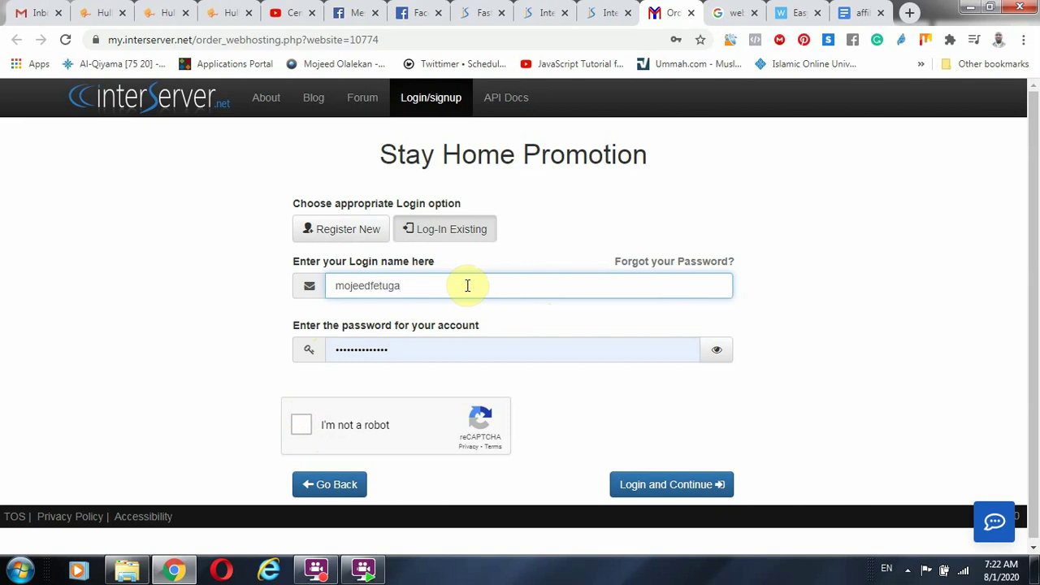
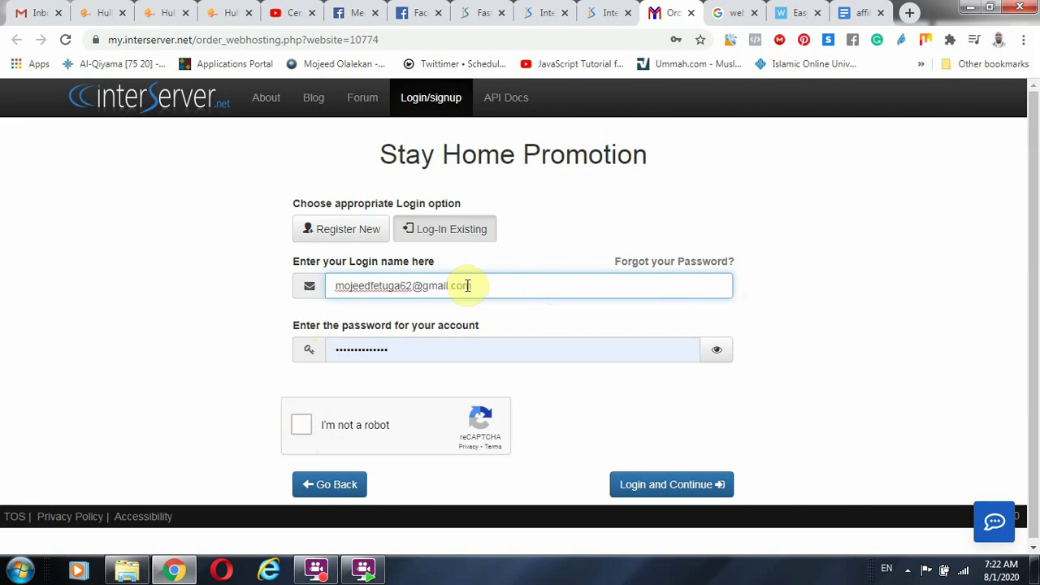
Start the reCAPTCHA and submit the traffic-light tiles in the first challenge
left_click(301, 425)
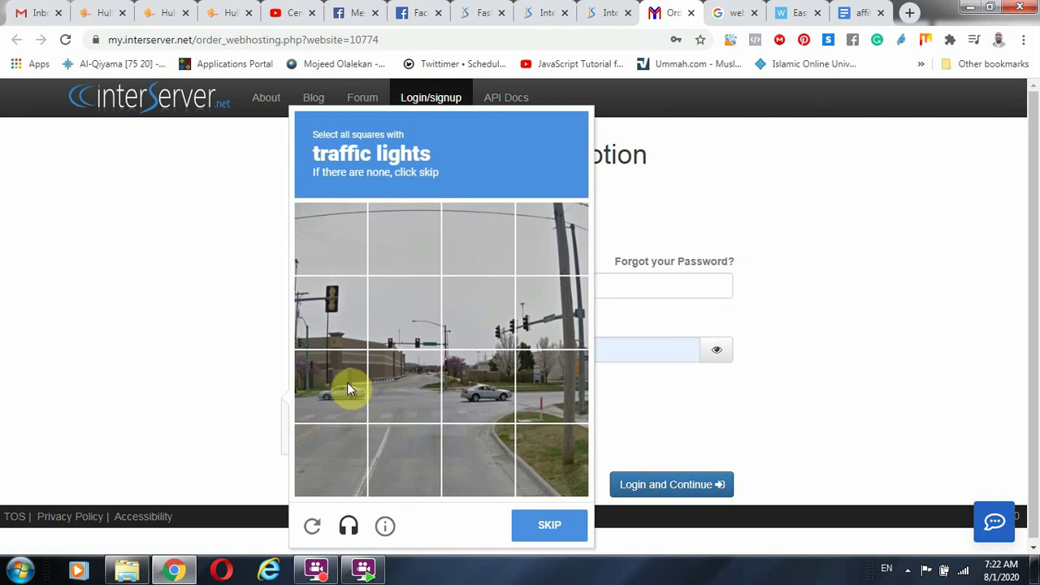
left_click(343, 303)
left_click(560, 328)
left_click(490, 327)
left_click(408, 317)
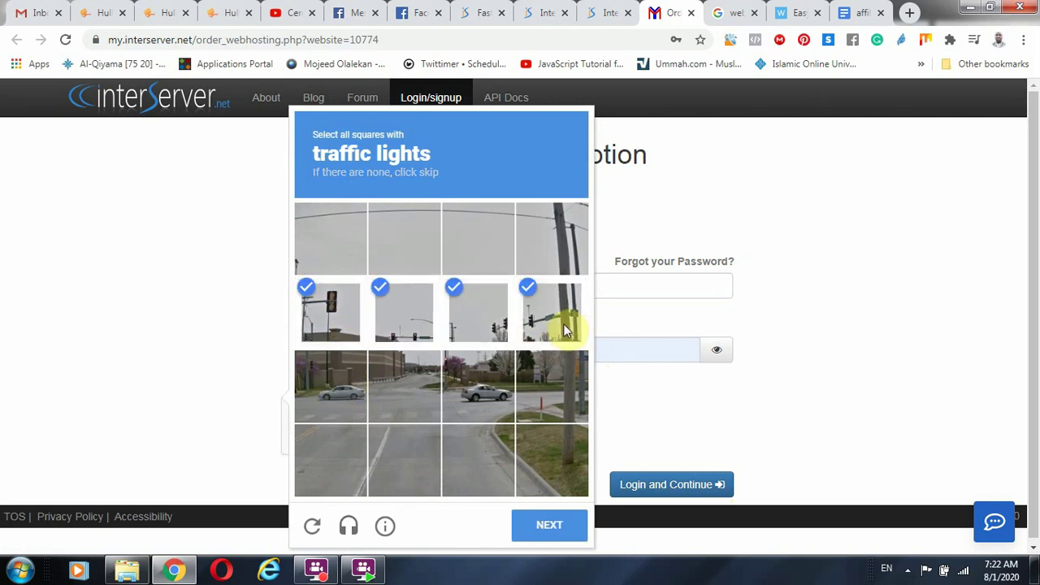
left_click(659, 486)
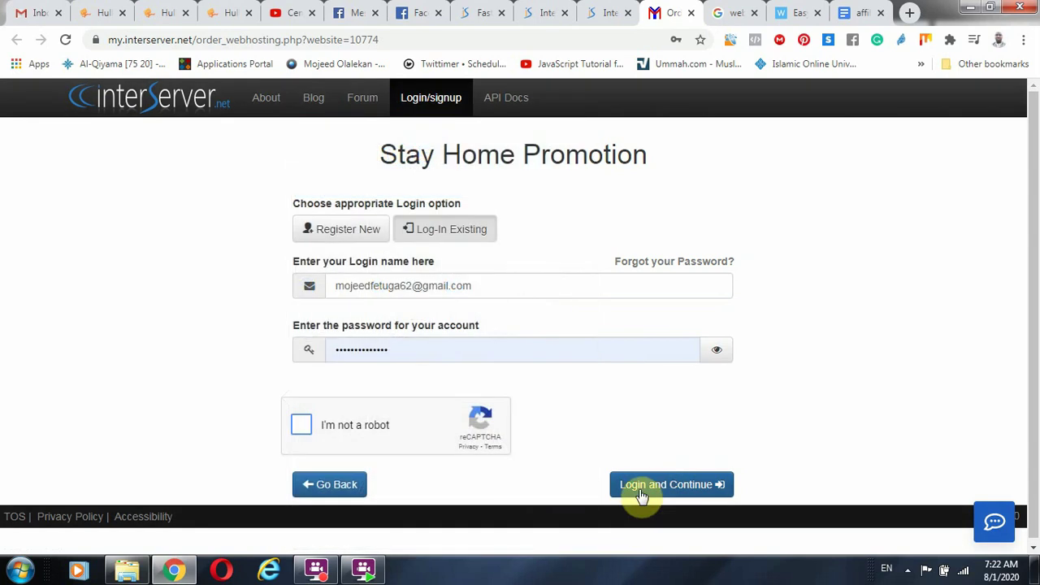
Complete a second traffic-light captcha round, verify it, and submit Login and Continue
left_click(314, 433)
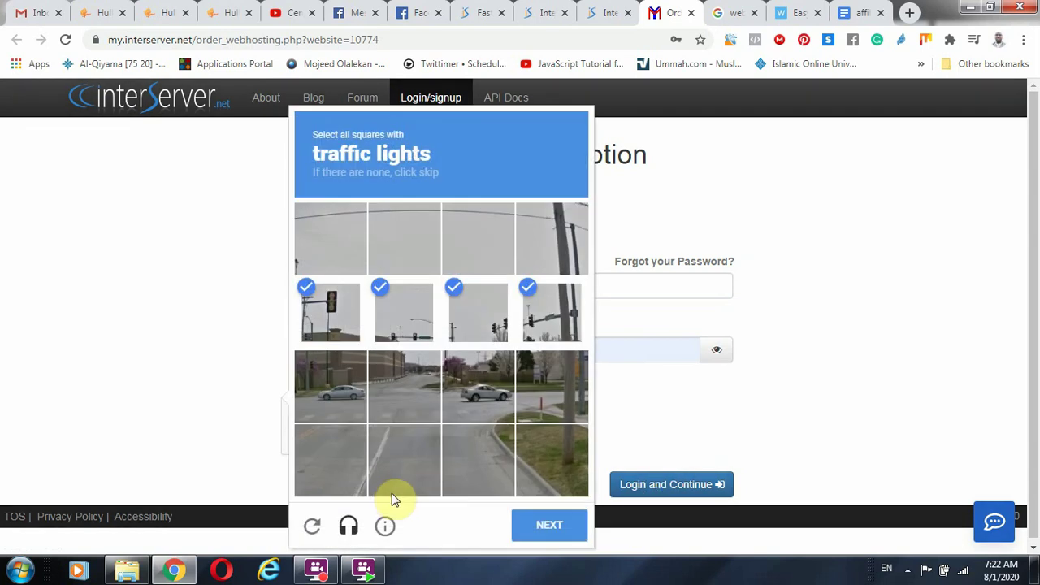
left_click(544, 523)
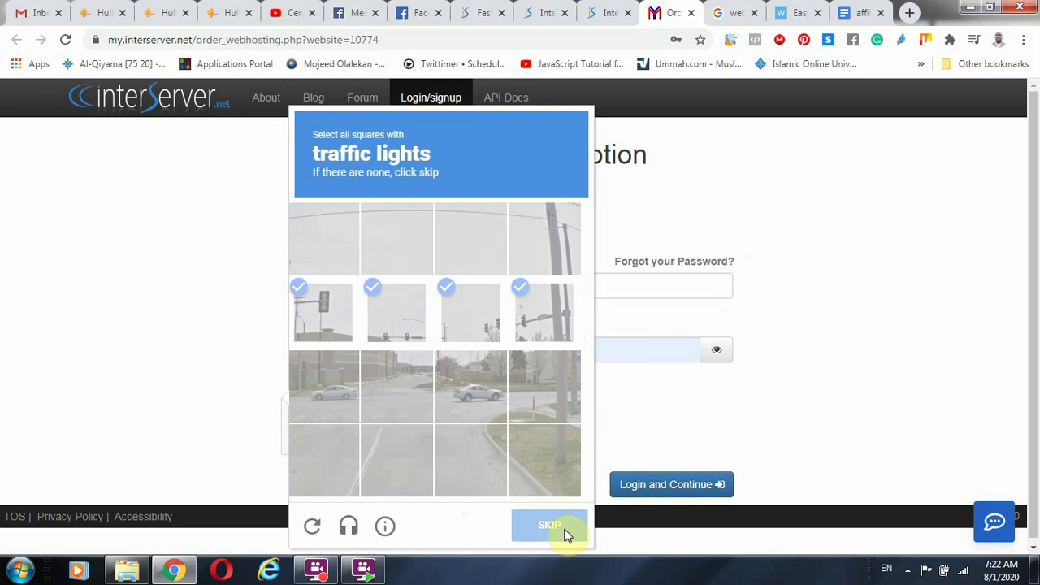
left_click(328, 311)
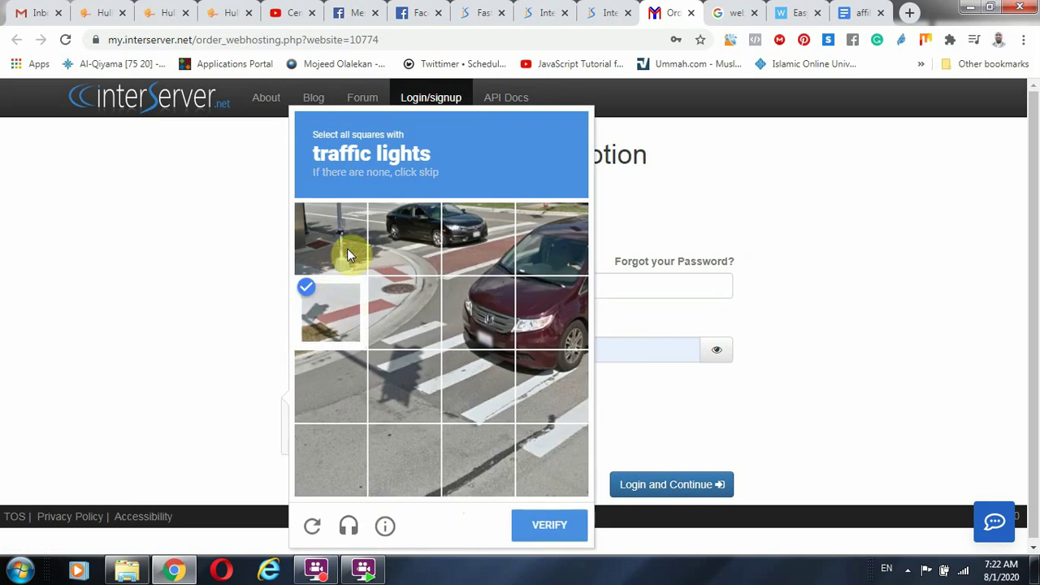
left_click(344, 256)
left_click(422, 387)
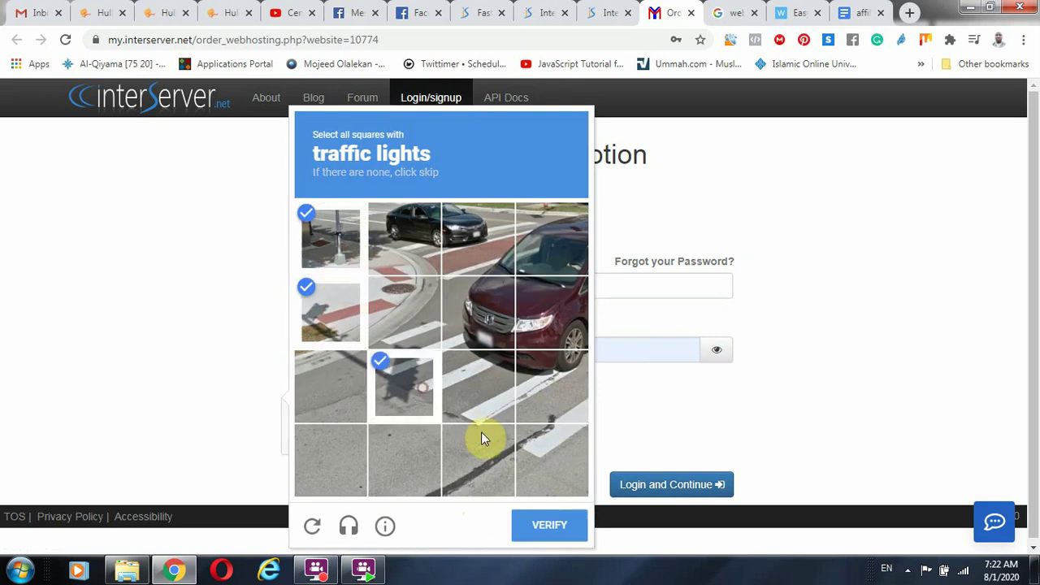
left_click(561, 524)
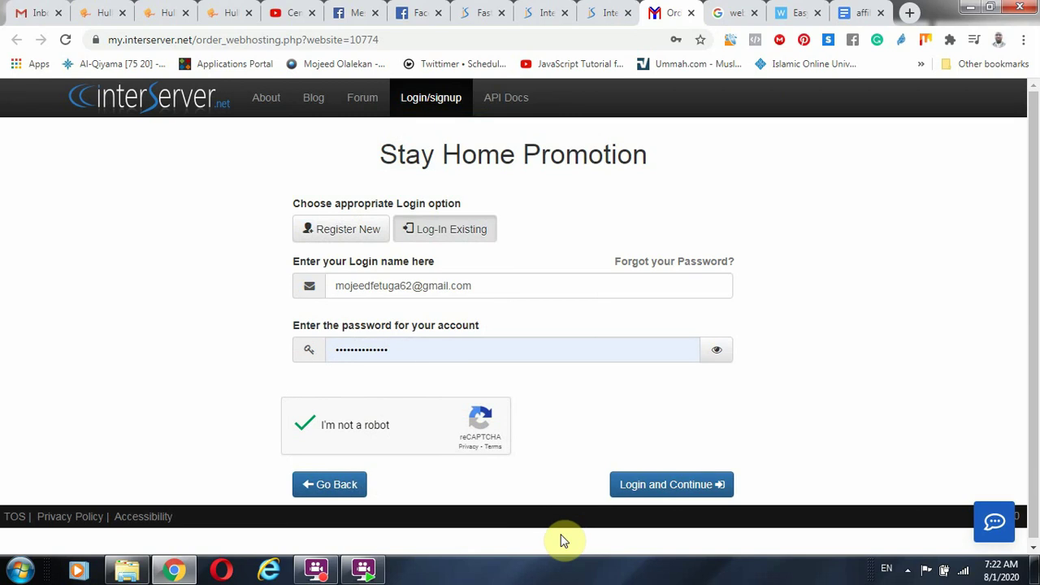
left_click(689, 491)
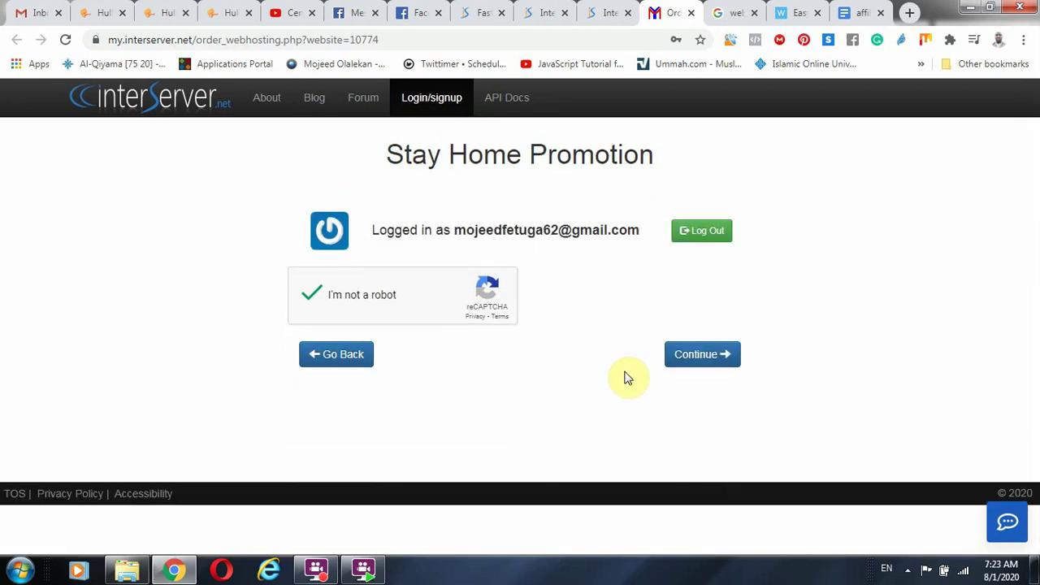
Continue as the logged-in account, agree to the offer terms, and pick Credit / Debit / ATM Card
left_click(689, 359)
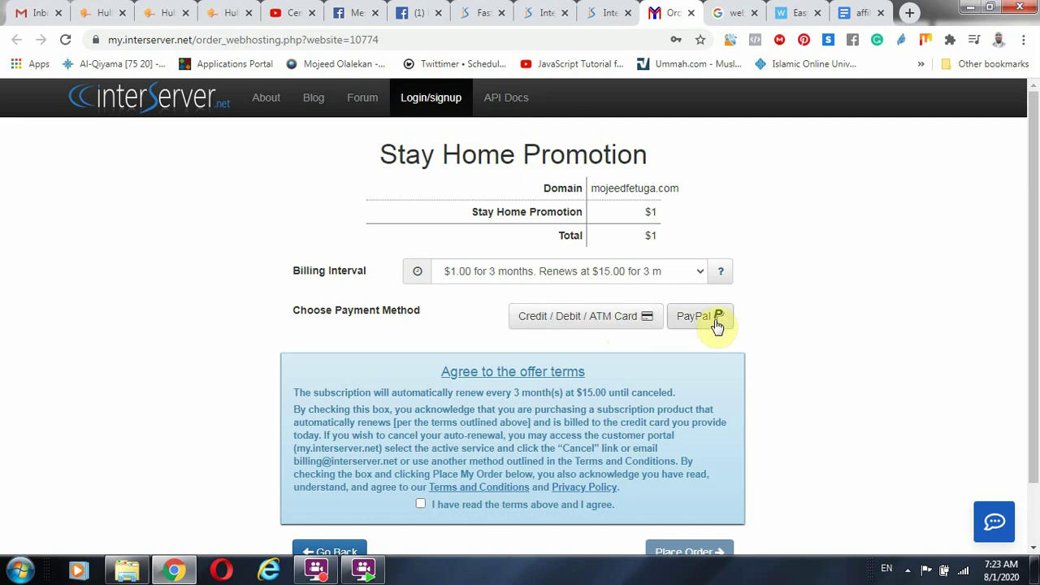
scroll(569, 366, "down", 2)
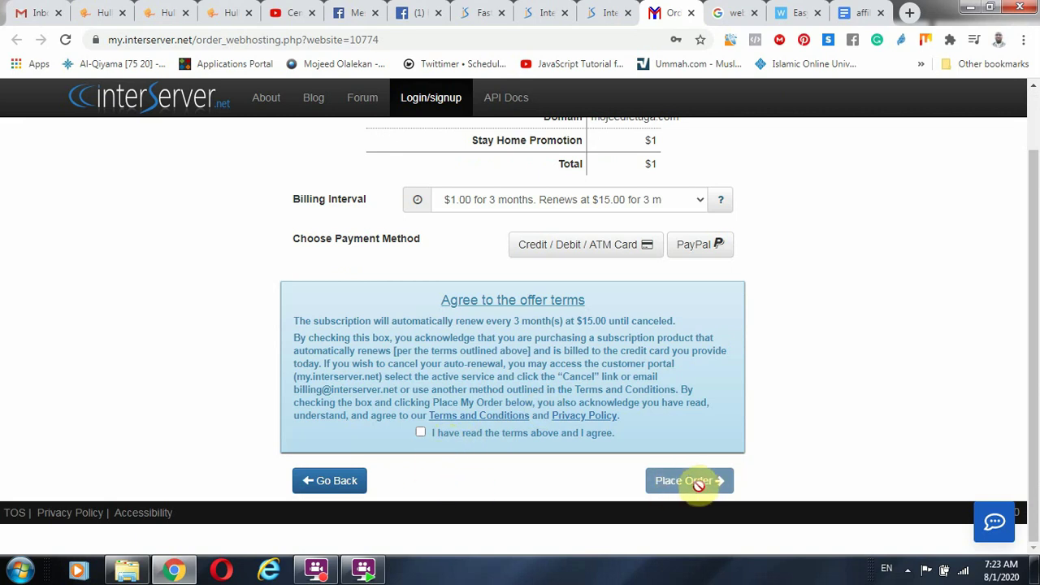
left_click(422, 433)
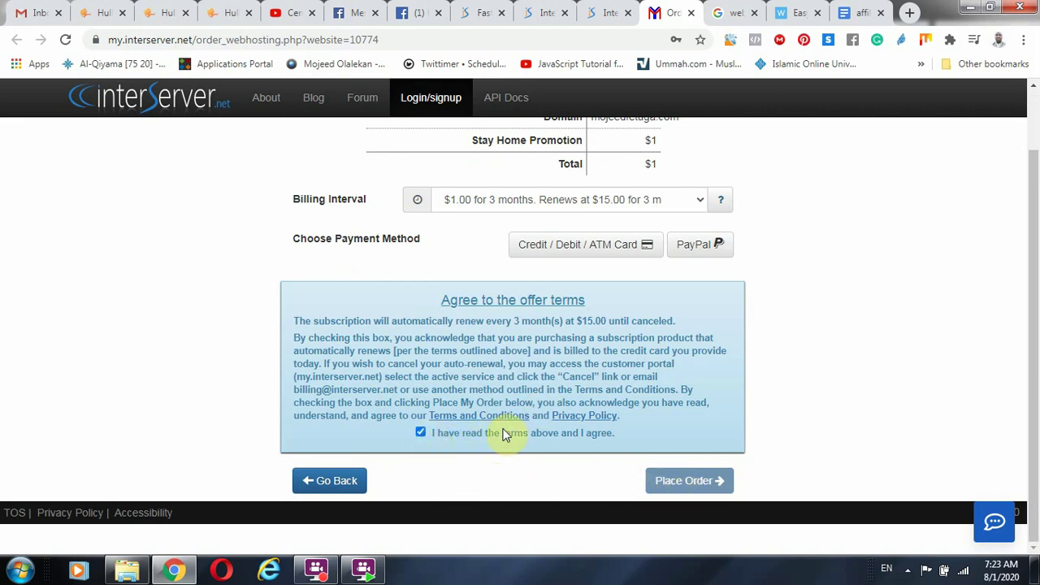
left_click(635, 254)
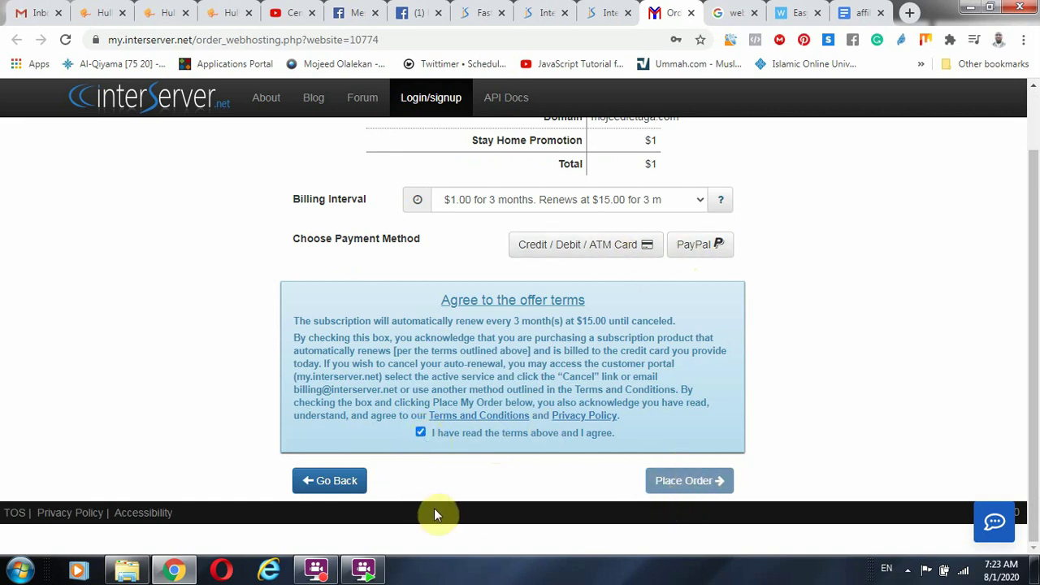
Go back twice to the login step, log out, and resubmit the existing-account login
left_click(325, 483)
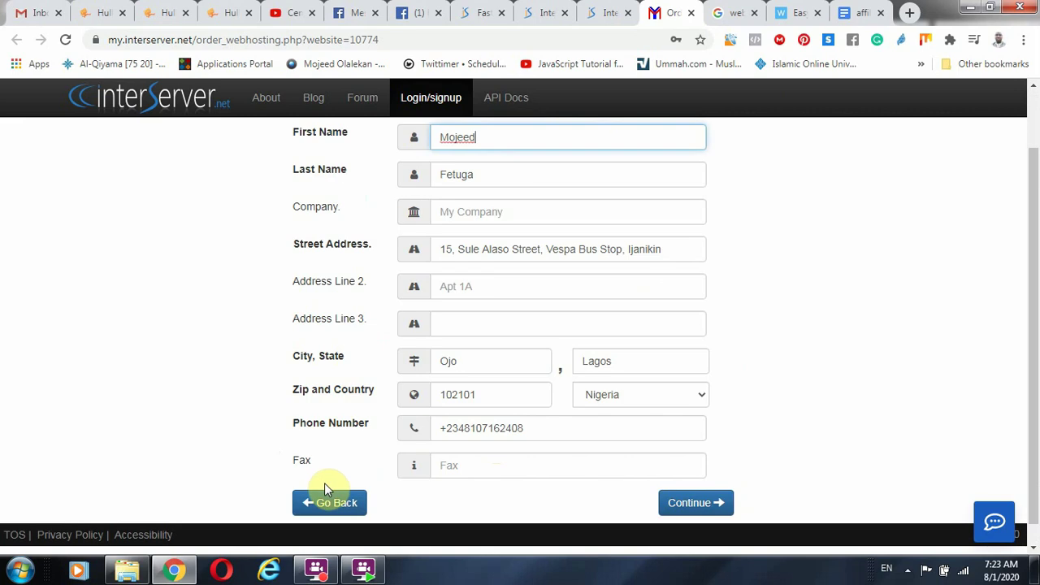
scroll(724, 414, "up", 1)
scroll(726, 414, "down", 1)
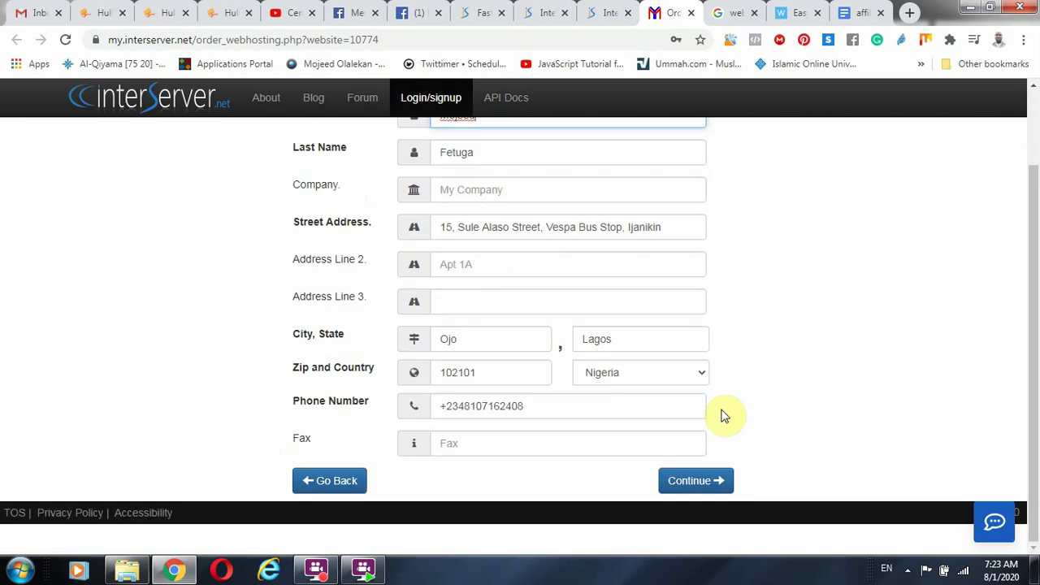
left_click(331, 482)
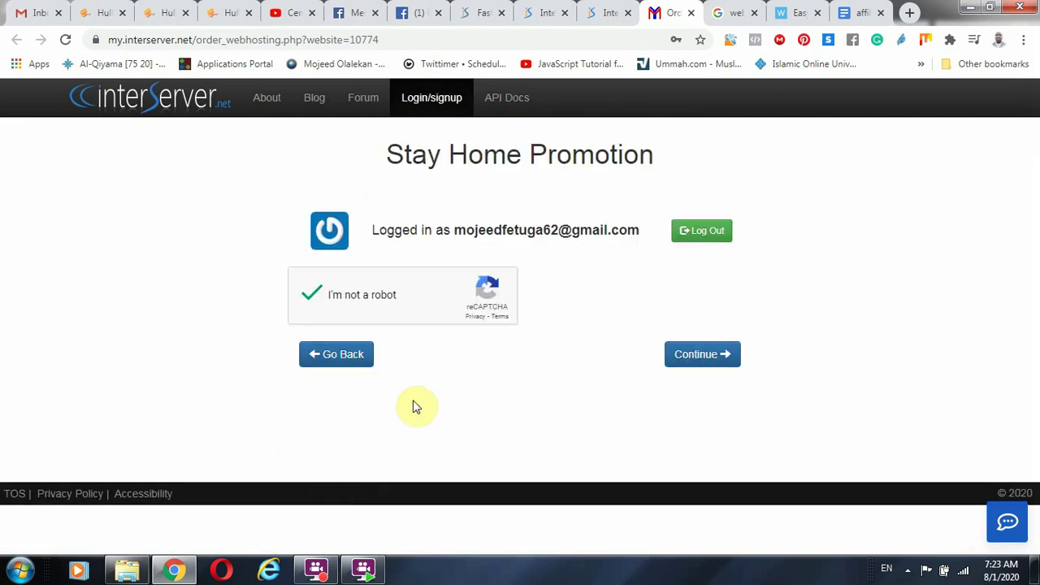
left_click(708, 232)
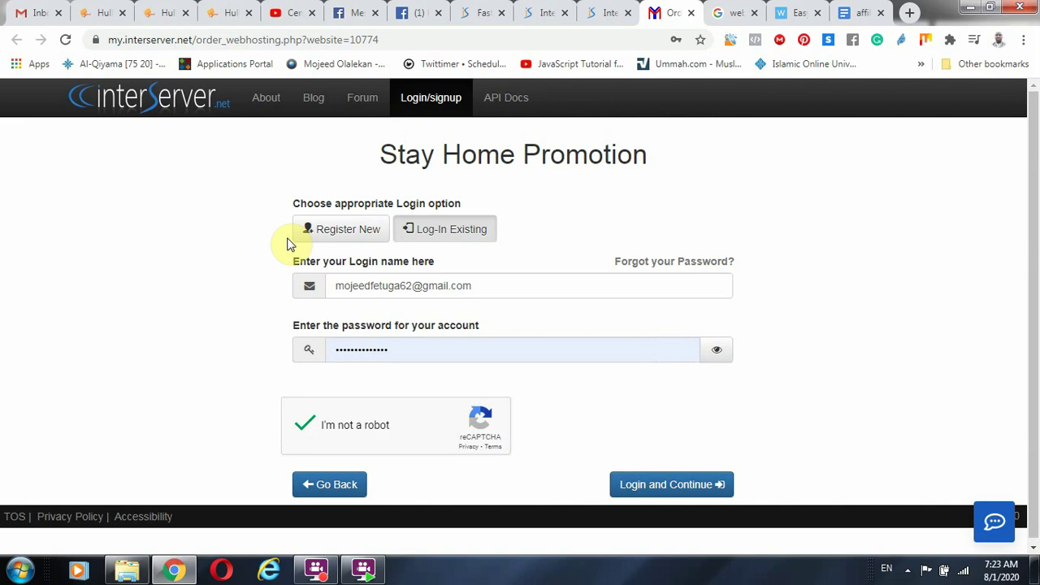
key("Return")
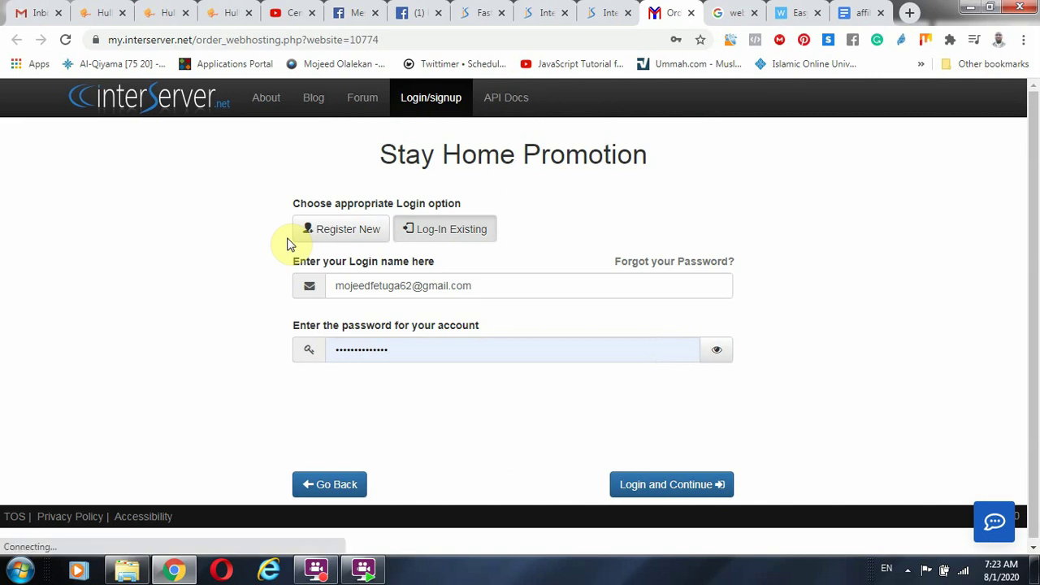